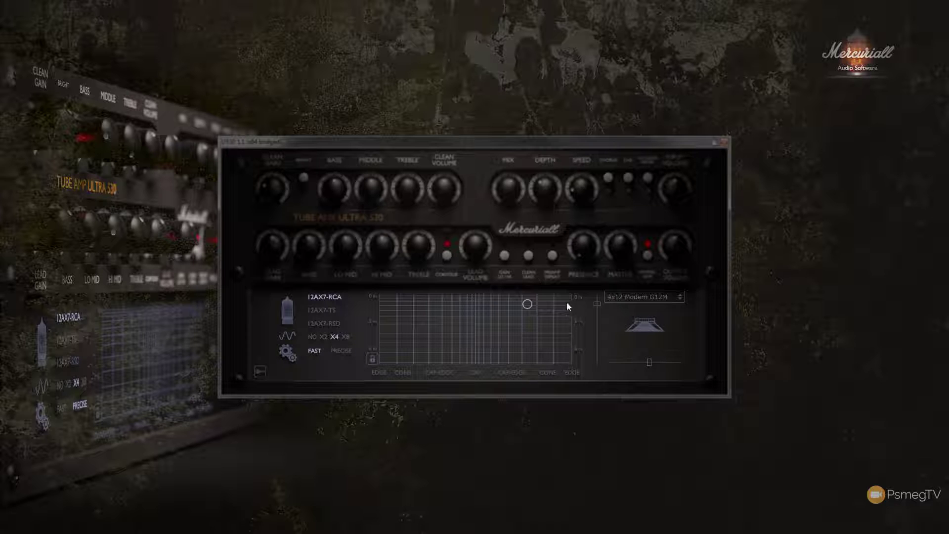
Look through the available speaker cabinet models without choosing a different one
click(667, 303)
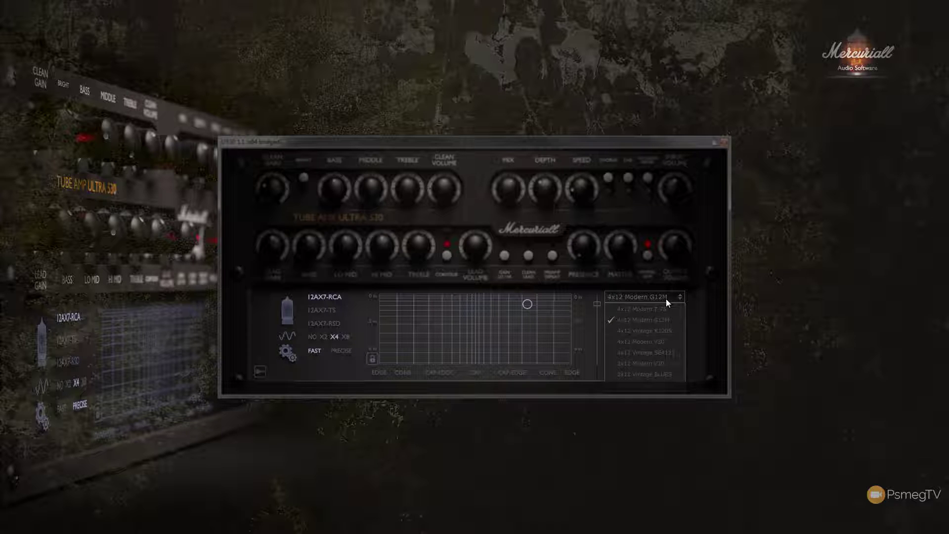
click(706, 301)
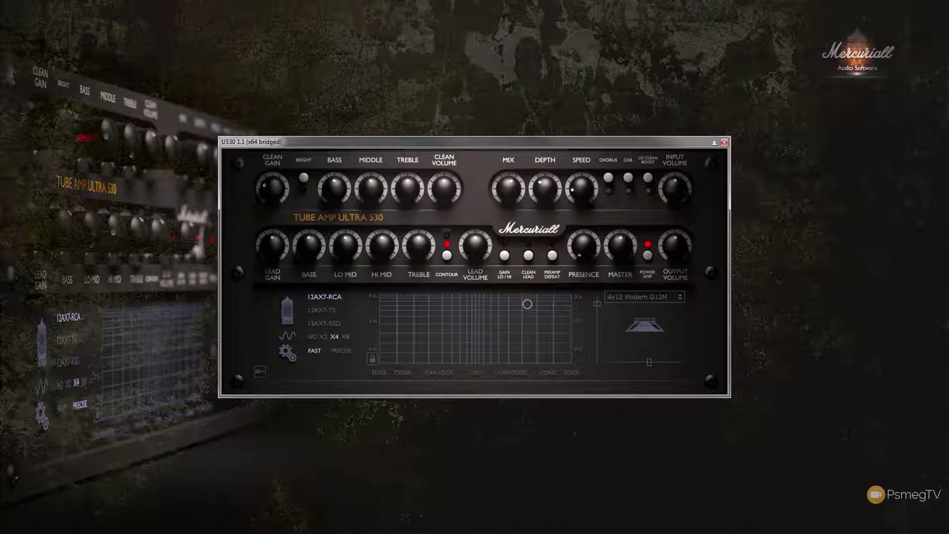
click(675, 298)
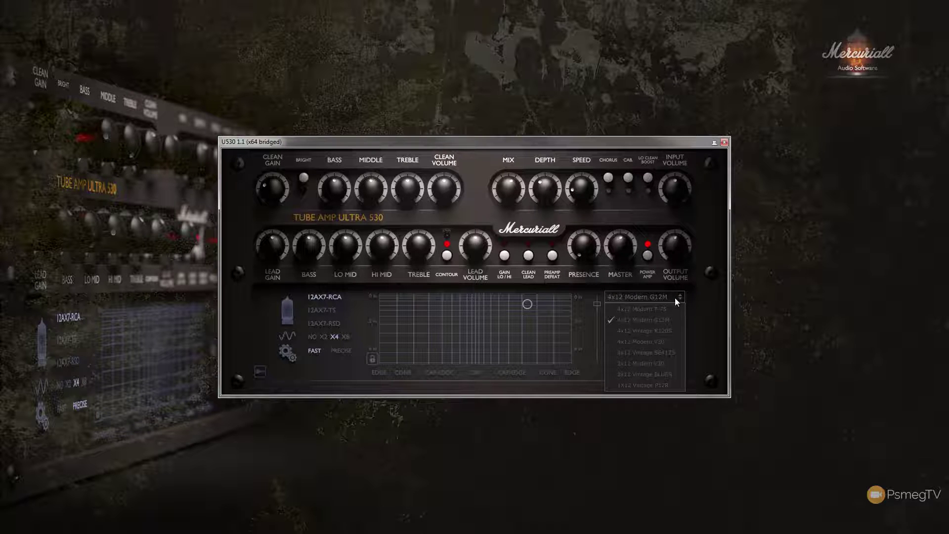
click(708, 298)
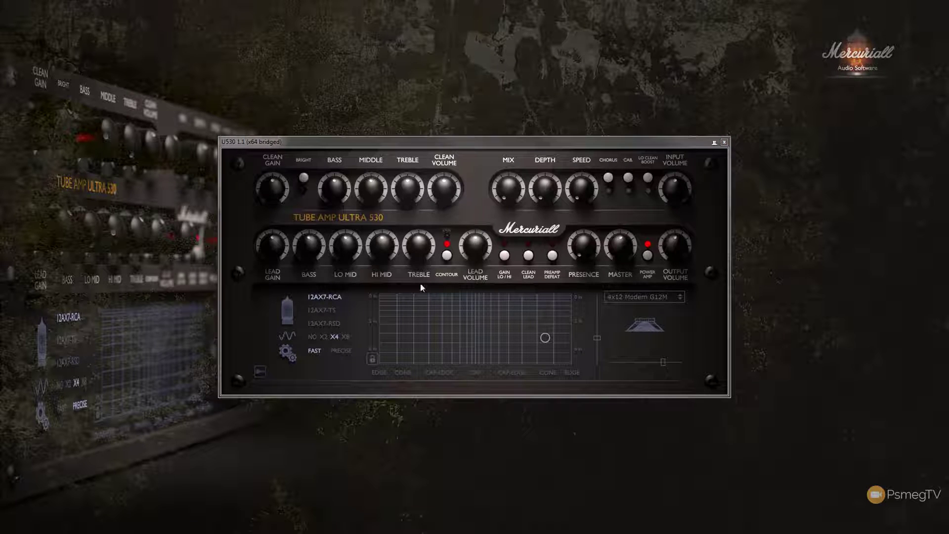
Adjust the clean channel's bass, treble and volume, and try its bright switch
click(334, 191)
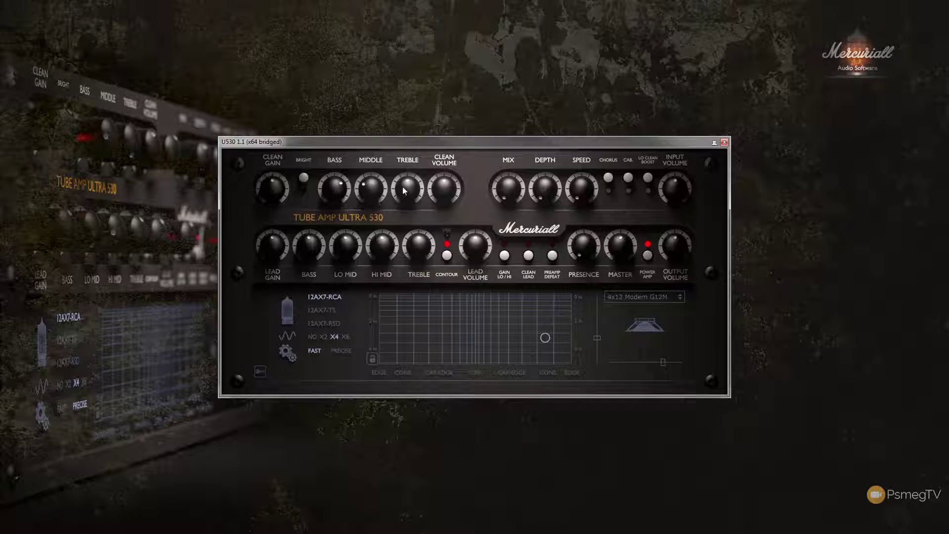
drag(403, 168, 402, 154)
drag(408, 227, 407, 268)
drag(442, 199, 440, 177)
click(304, 178)
Switch on the cabinet simulation and the chorus, and turn up the chorus mix, depth and speed
click(627, 178)
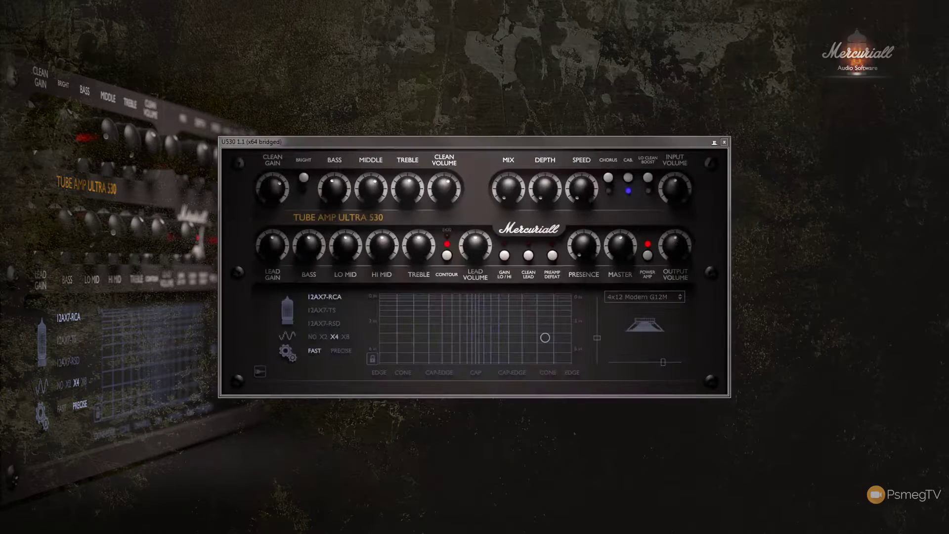
click(609, 177)
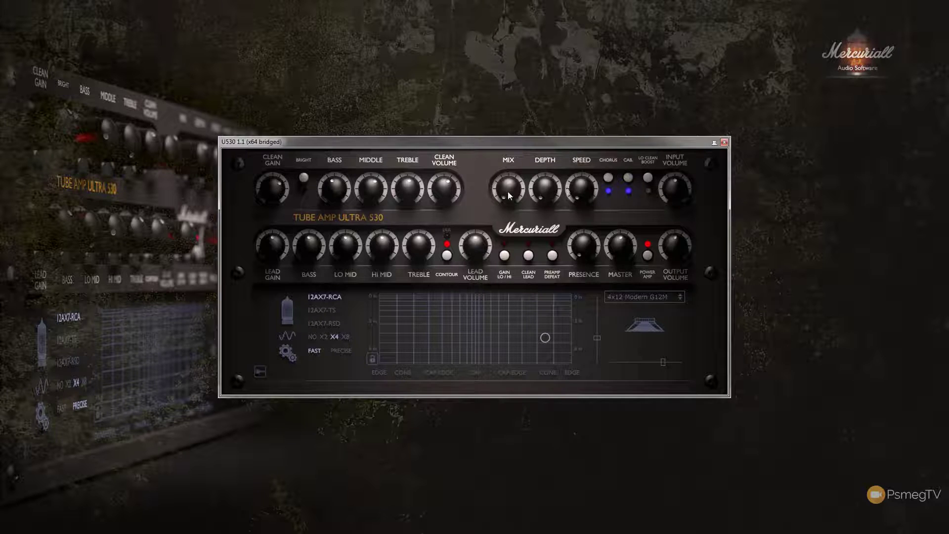
drag(508, 191, 511, 145)
drag(548, 159, 549, 156)
drag(582, 188, 582, 177)
drag(577, 190, 591, 144)
Turn down the chorus mix, depth and speed
drag(503, 186, 514, 246)
drag(543, 210, 561, 264)
drag(575, 200, 592, 280)
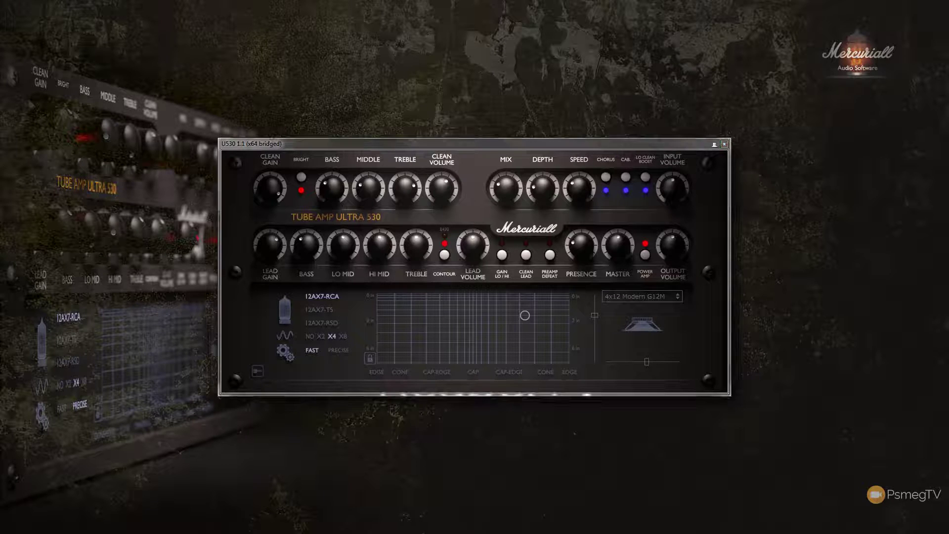
Switch to the lead channel with high gain and sweep the lead bass up and down
click(502, 255)
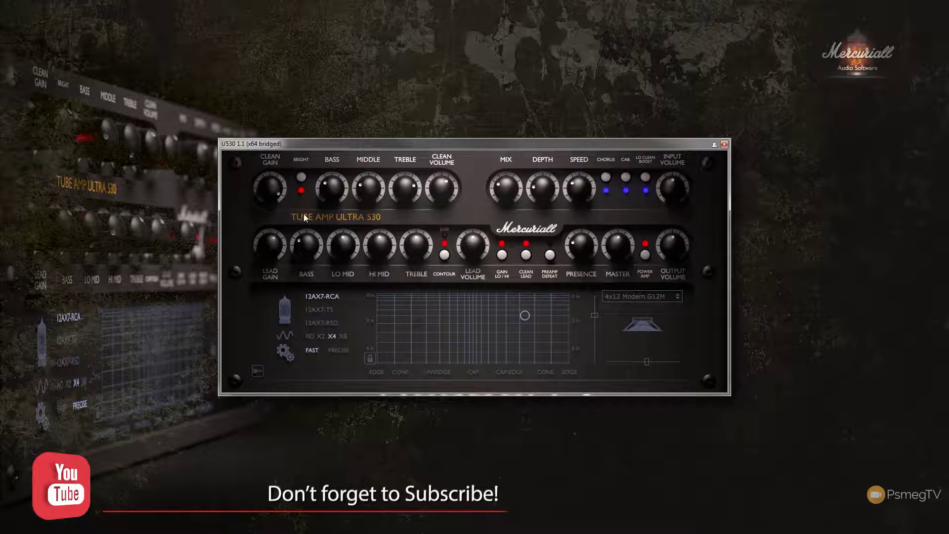
drag(305, 216, 310, 160)
drag(305, 227, 304, 292)
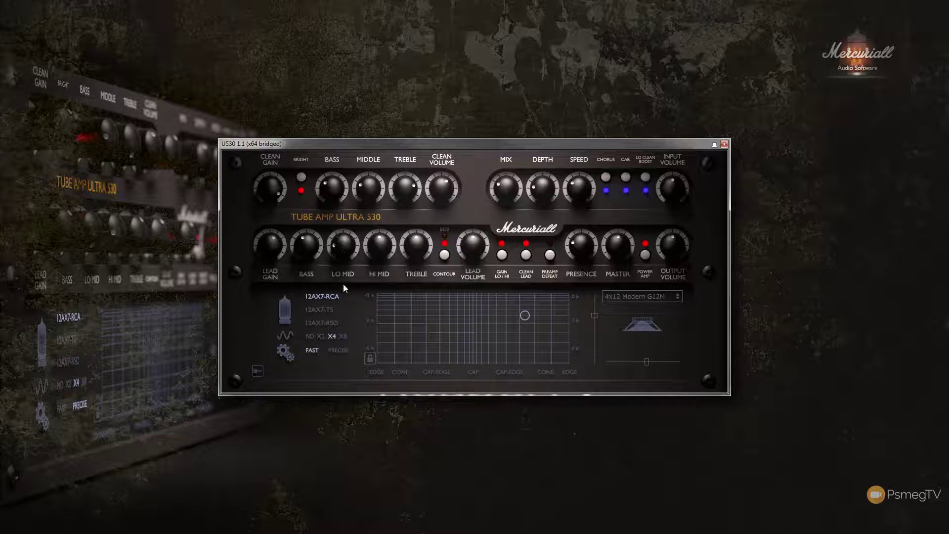
Adjust the lead channel's low-mid, high-mid and treble levels
drag(344, 288, 339, 266)
drag(339, 229, 339, 201)
mouse_move(379, 290)
mouse_down()
mouse_move(381, 308)
mouse_move(381, 293)
mouse_up()
mouse_move(376, 224)
mouse_down()
mouse_move(376, 187)
mouse_move(374, 206)
mouse_up()
drag(418, 194, 416, 204)
mouse_move(416, 289)
mouse_down()
mouse_move(416, 311)
mouse_move(418, 279)
mouse_up()
Change the contour setting, and try the gain Lo/Hi and preamp defeat switches, returning both to their previous states
click(444, 255)
click(502, 256)
click(499, 256)
click(549, 256)
click(550, 256)
Raise the presence, and switch the power amp simulation off and back on
drag(579, 251, 578, 212)
click(644, 255)
click(644, 256)
Try the 4x12 Modern T-75 speaker cabinet, followed by the 4x12 Vintage K120S
click(635, 295)
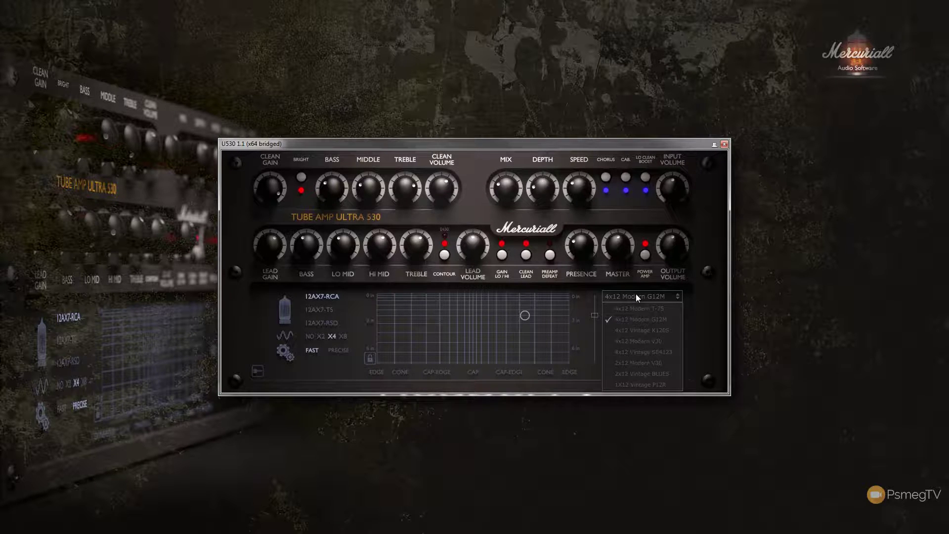
click(637, 308)
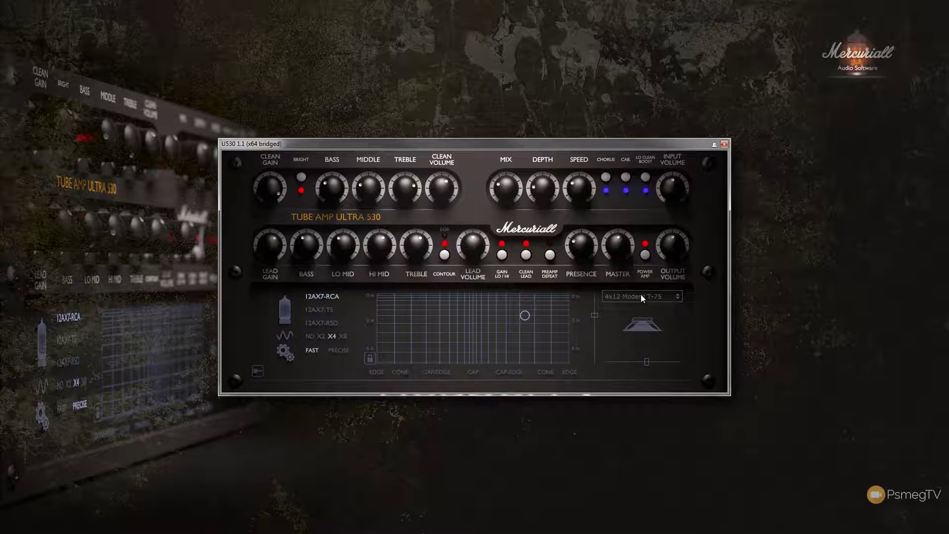
click(641, 295)
click(641, 329)
Move the microphone across the speaker and vary its distance, placing it between the cap and cap-edge positions
drag(522, 317, 544, 320)
drag(660, 360, 623, 363)
drag(623, 363, 624, 363)
drag(595, 316, 598, 334)
drag(600, 338, 601, 308)
Select the 4x12 Modern G12M cabinet and place the microphone between the cap-edge and cone positions
click(639, 296)
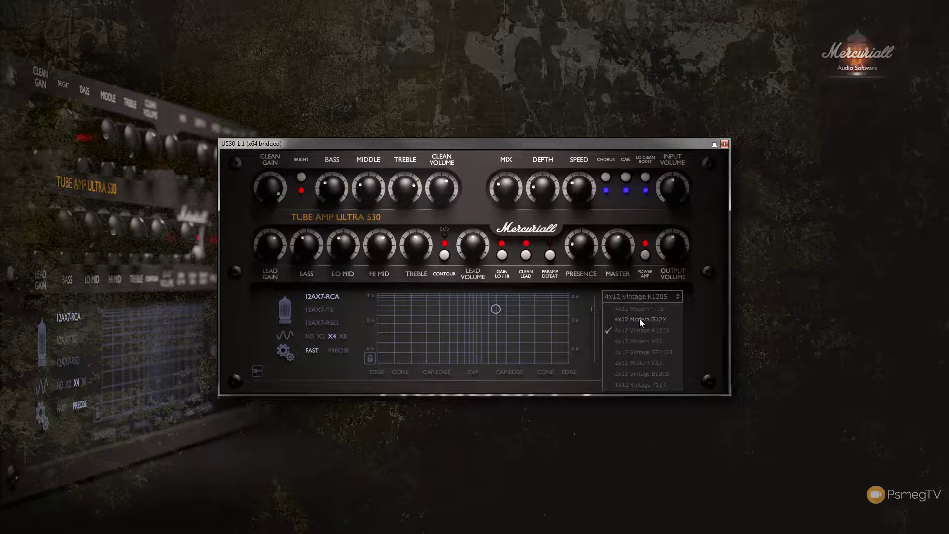
click(639, 319)
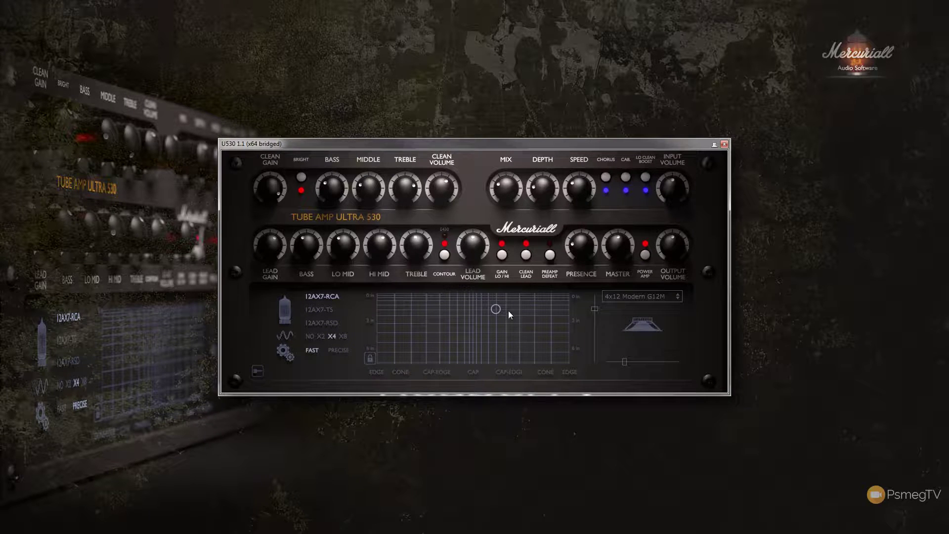
drag(495, 309, 541, 317)
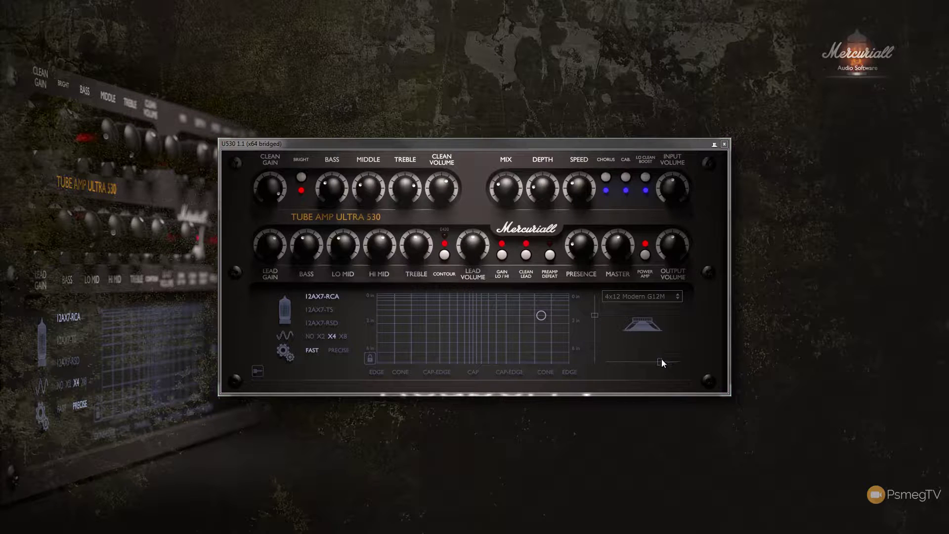
drag(660, 361, 651, 360)
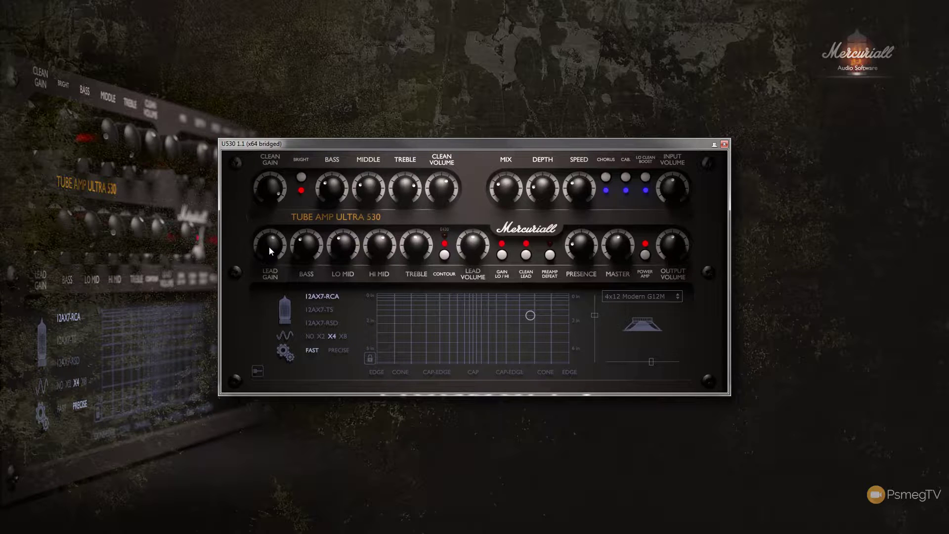
Select the 4x12 Vintage K120S cabinet and move the microphone farther back, near the cone position
click(676, 298)
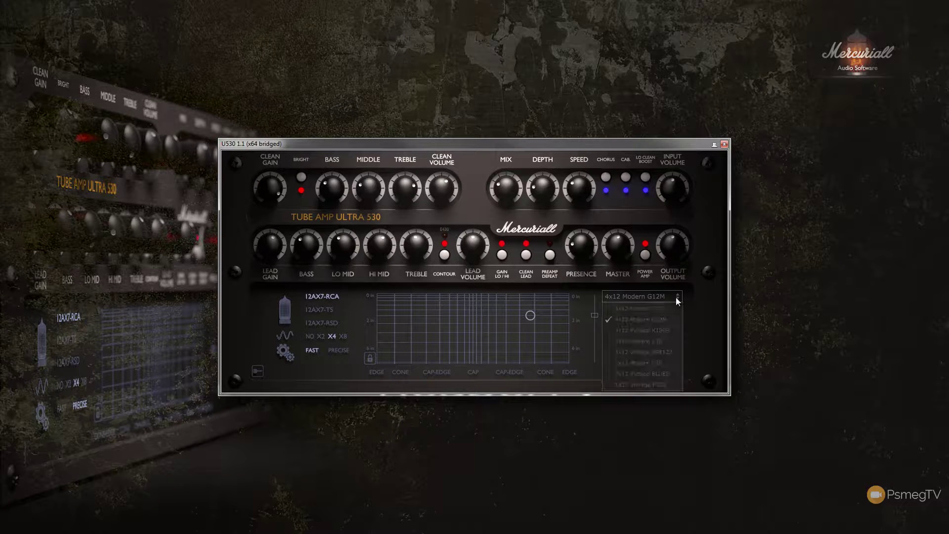
click(653, 330)
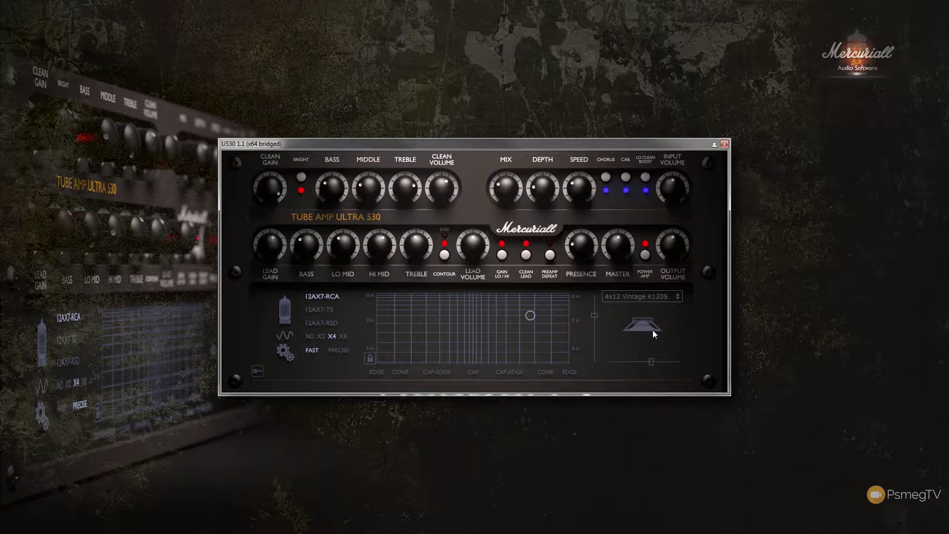
mouse_move(533, 322)
mouse_down()
mouse_move(543, 322)
mouse_move(541, 334)
mouse_up()
Lower the mix level of the chorus effect
drag(504, 188, 497, 224)
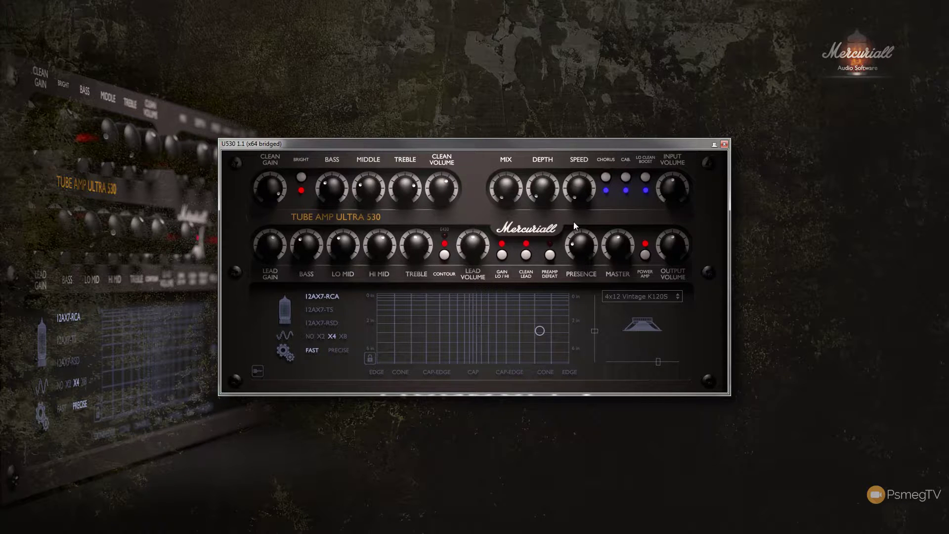